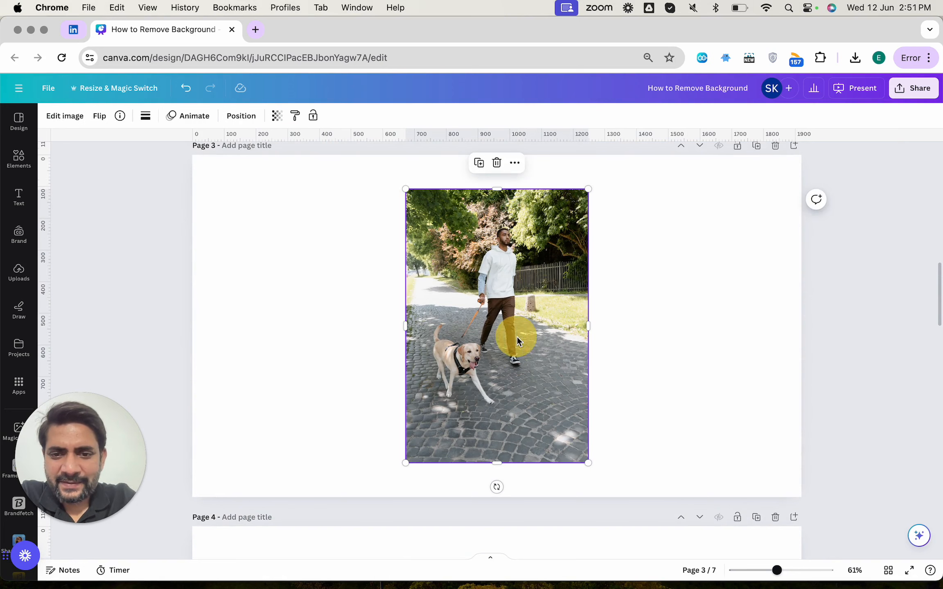
pyautogui.click(68, 117)
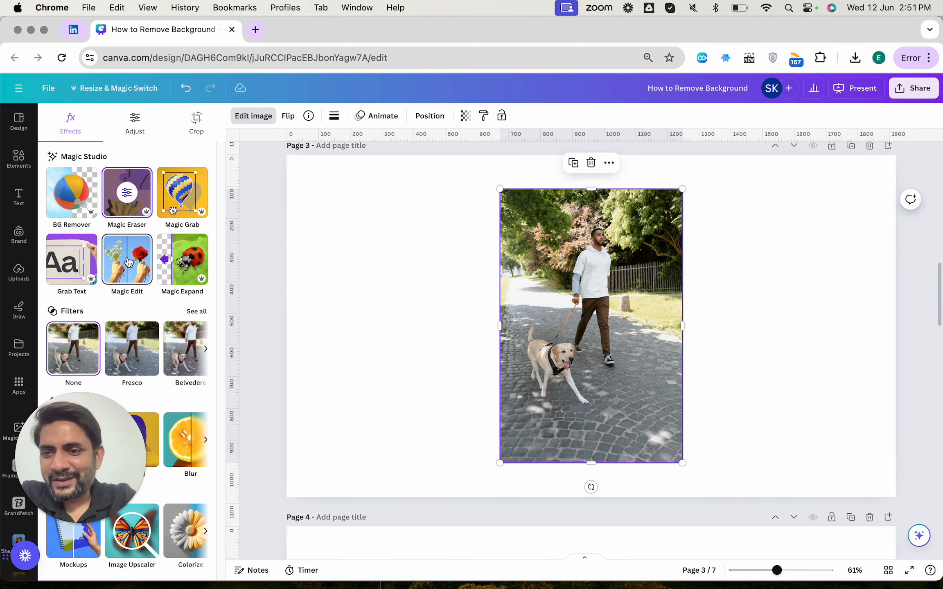
pyautogui.click(128, 260)
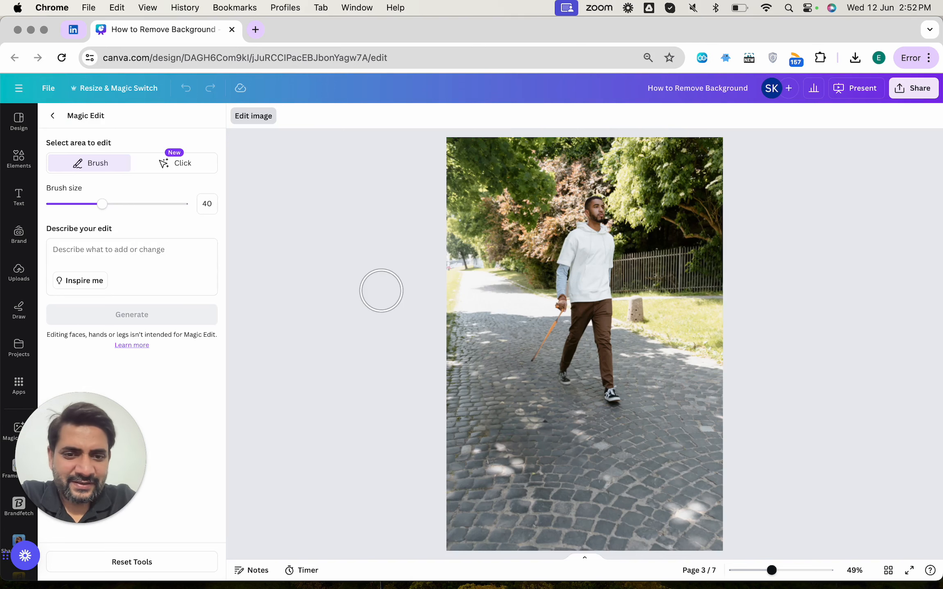
pyautogui.click(383, 282)
pyautogui.click(383, 283)
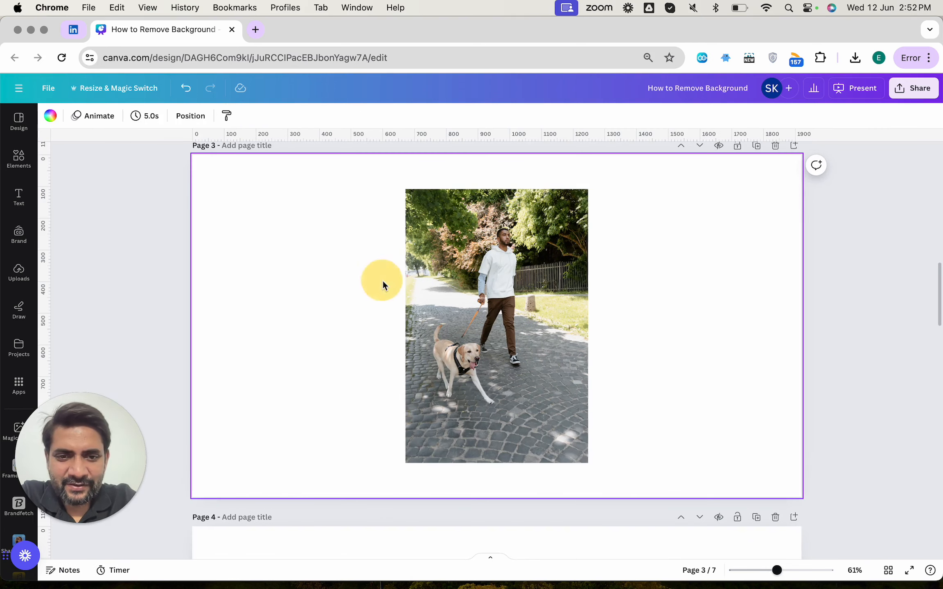
# Step: Open Magic Edit on the page 3 photo and select the dog using Click selection mode
pyautogui.scroll(-2, 388, 285)
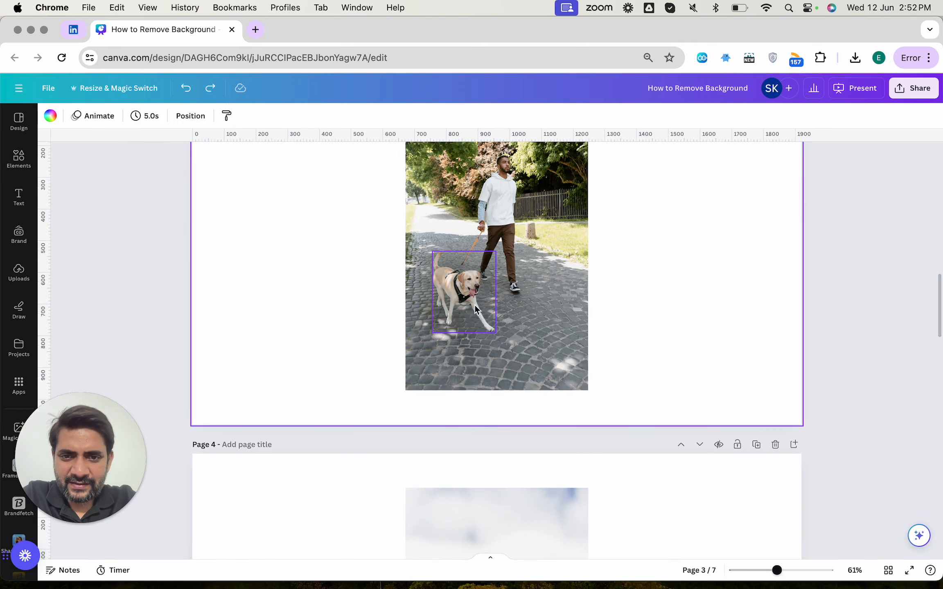
pyautogui.click(546, 288)
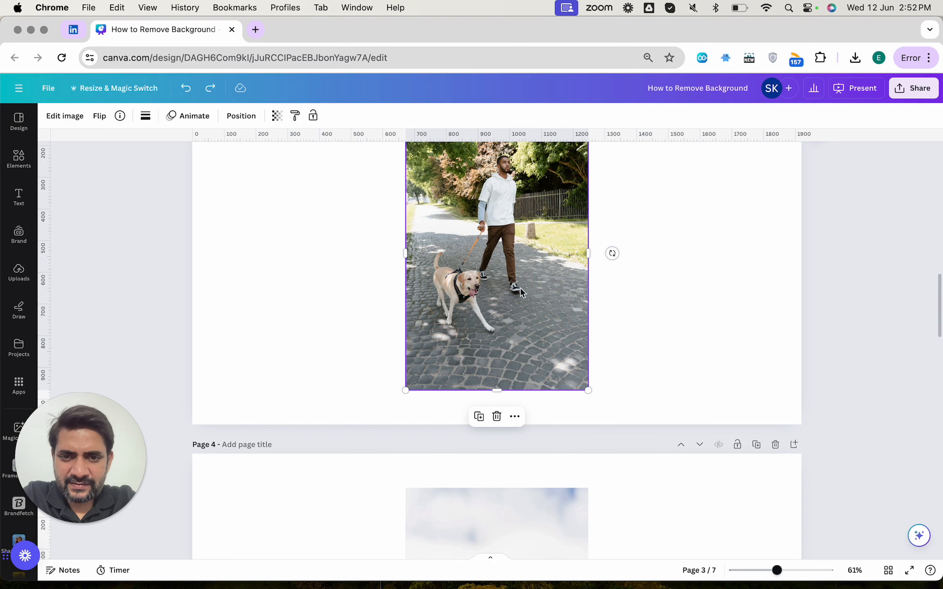
pyautogui.click(65, 116)
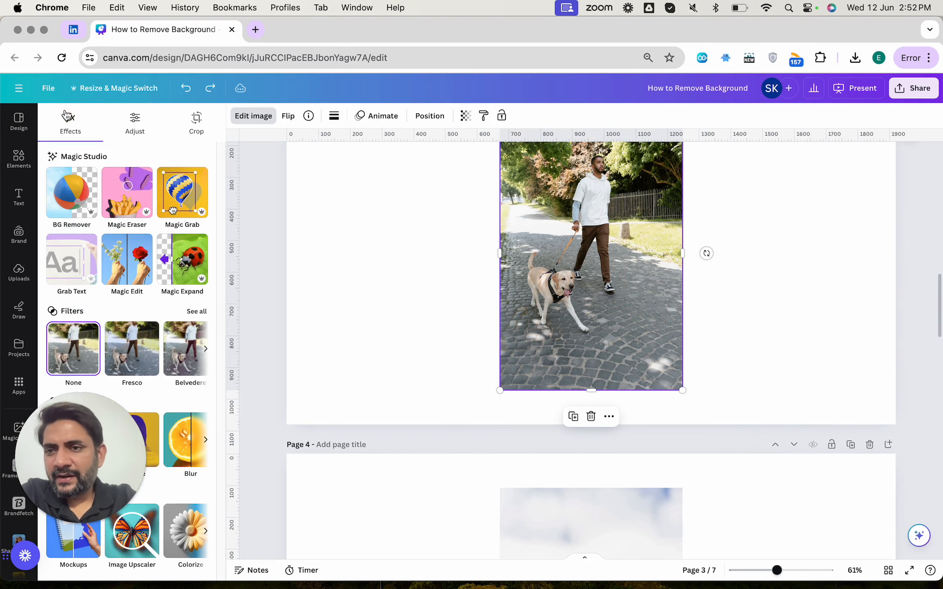
pyautogui.click(127, 258)
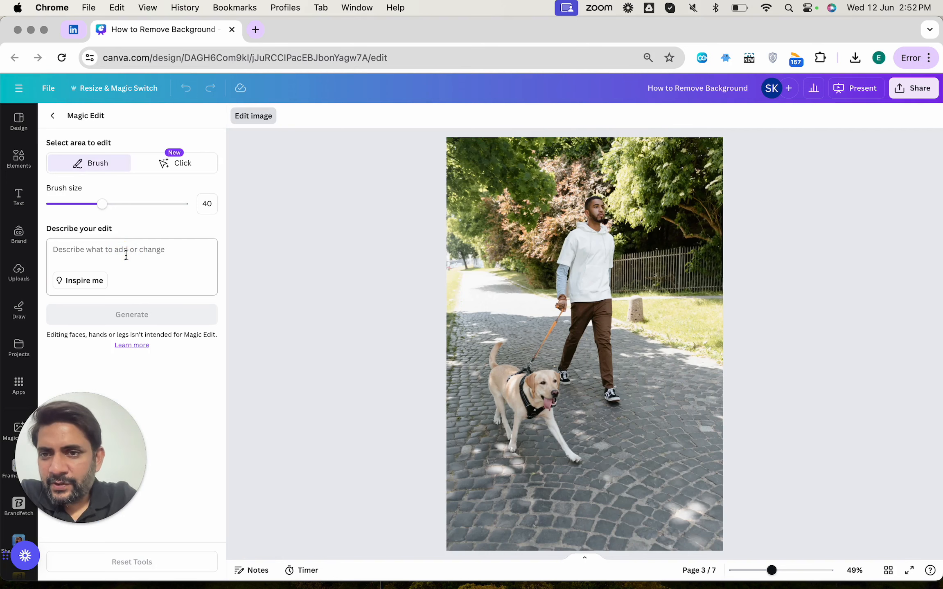
pyautogui.click(166, 162)
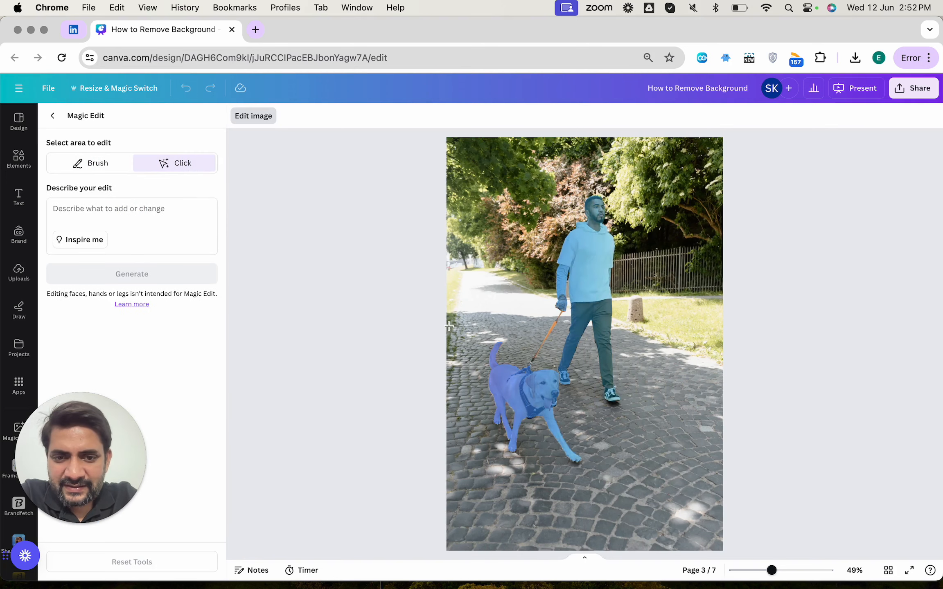
pyautogui.click(535, 407)
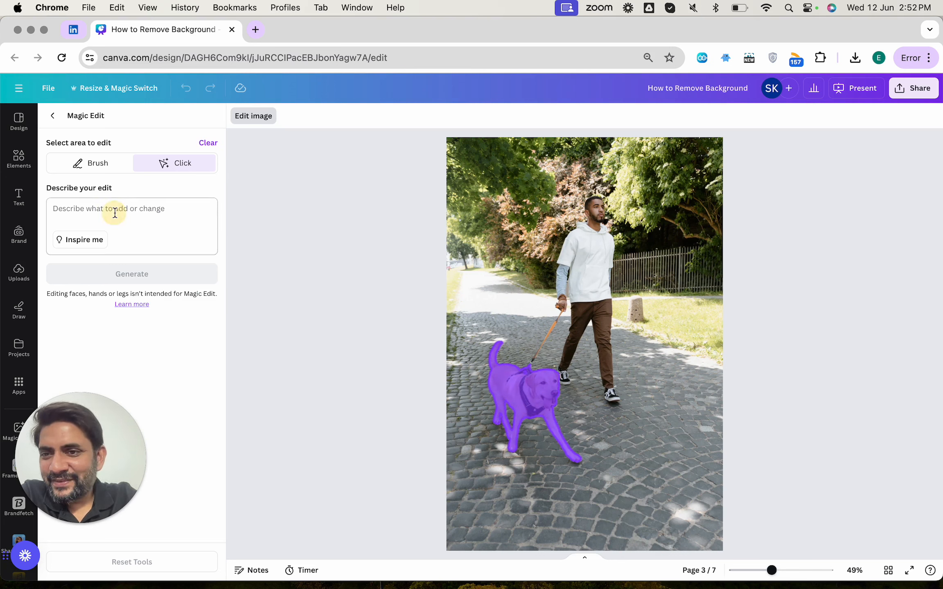
# Step: Describe the edit as "Change the dog to a lion" and generate the results
pyautogui.click(95, 214)
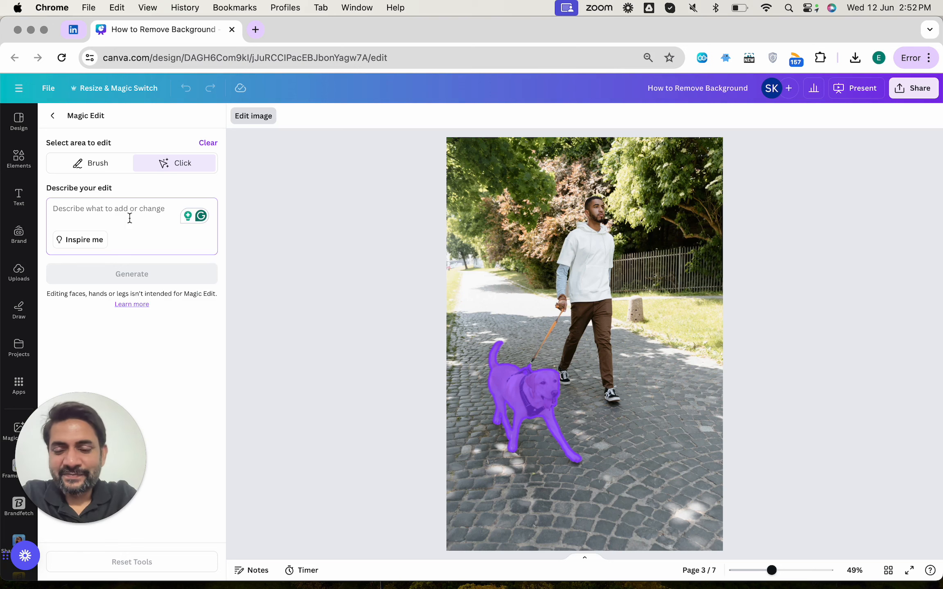
pyautogui.write('Change the dog')
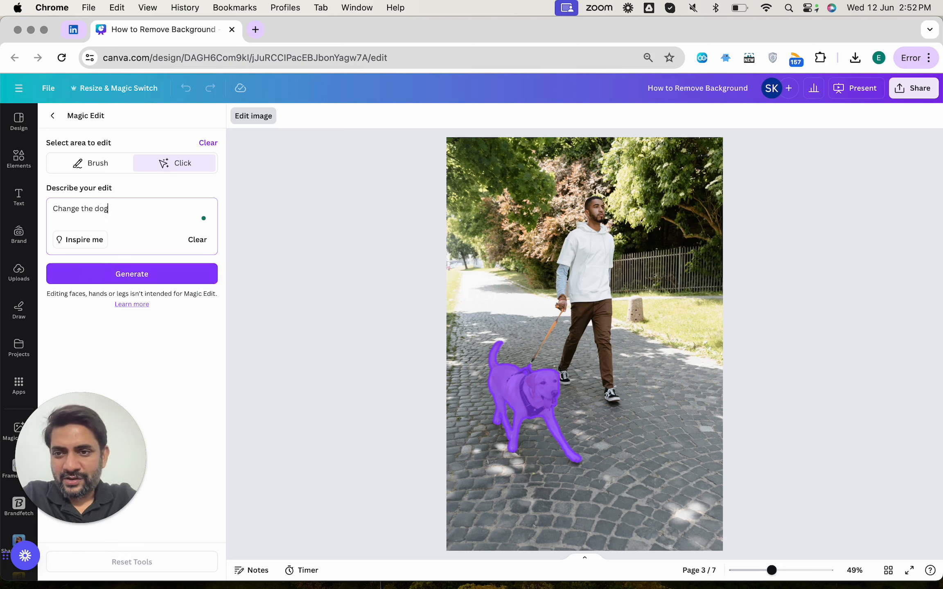
pyautogui.write(' to a l')
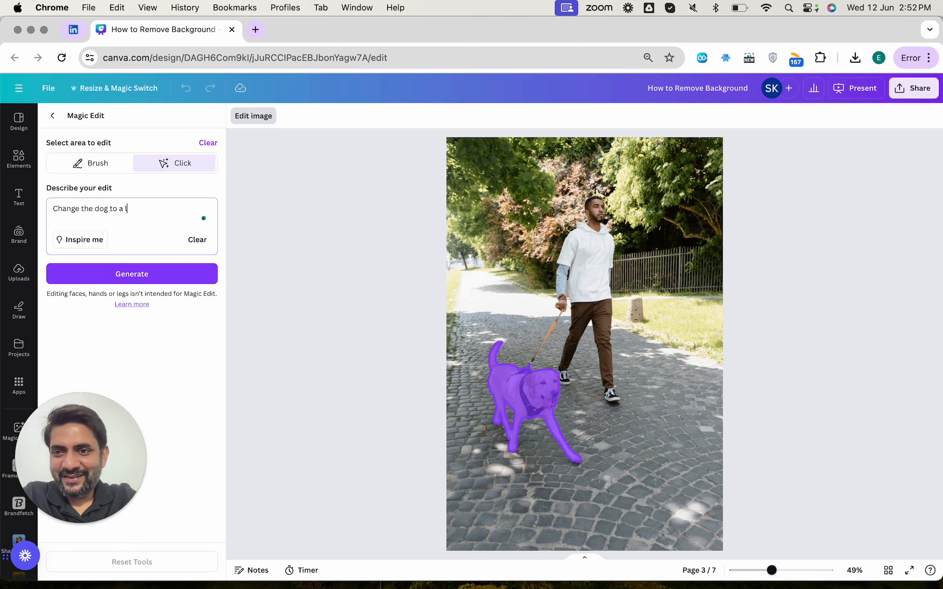
pyautogui.write('ion')
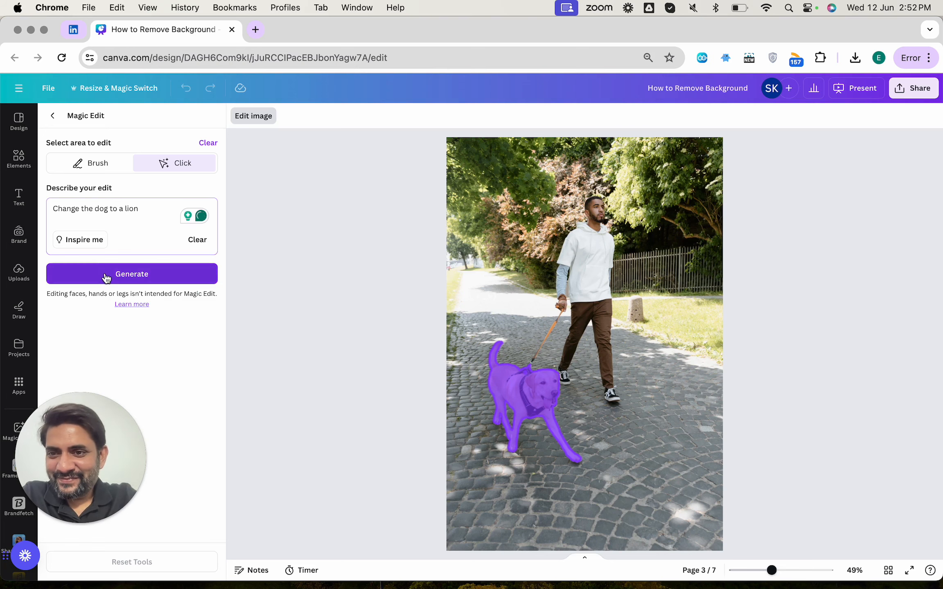
pyautogui.click(105, 273)
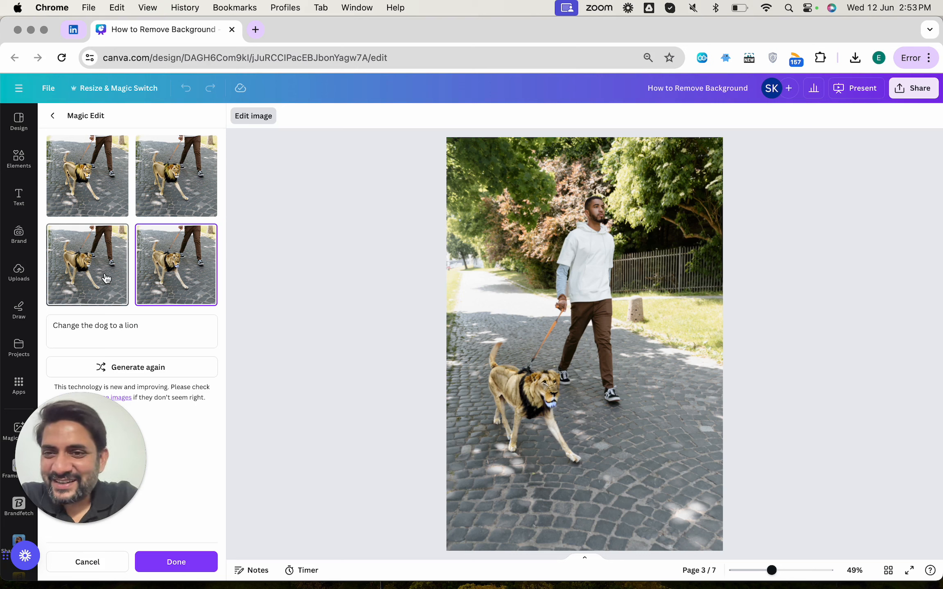
# Step: Compare the four generated lion variations one by one
pyautogui.click(167, 173)
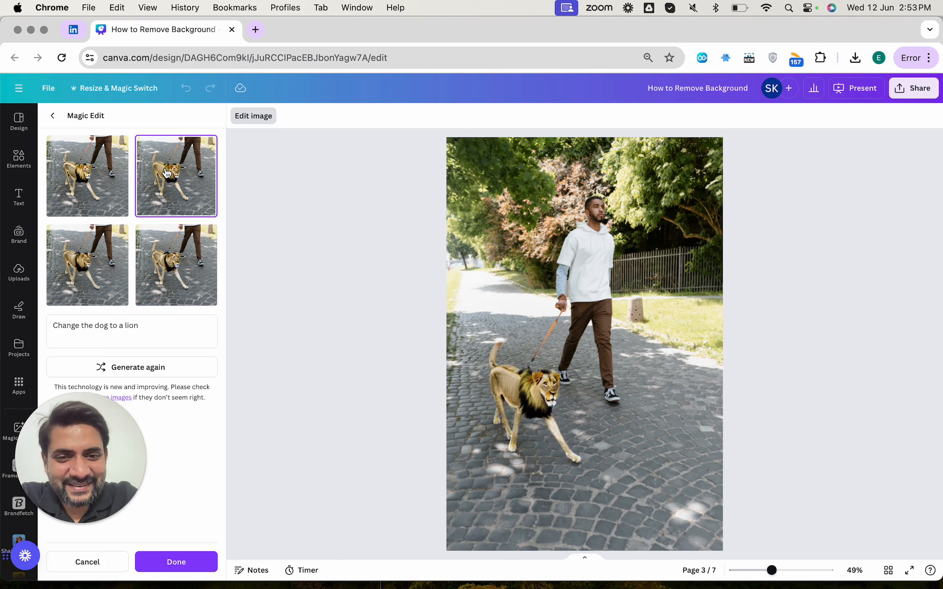
pyautogui.click(87, 261)
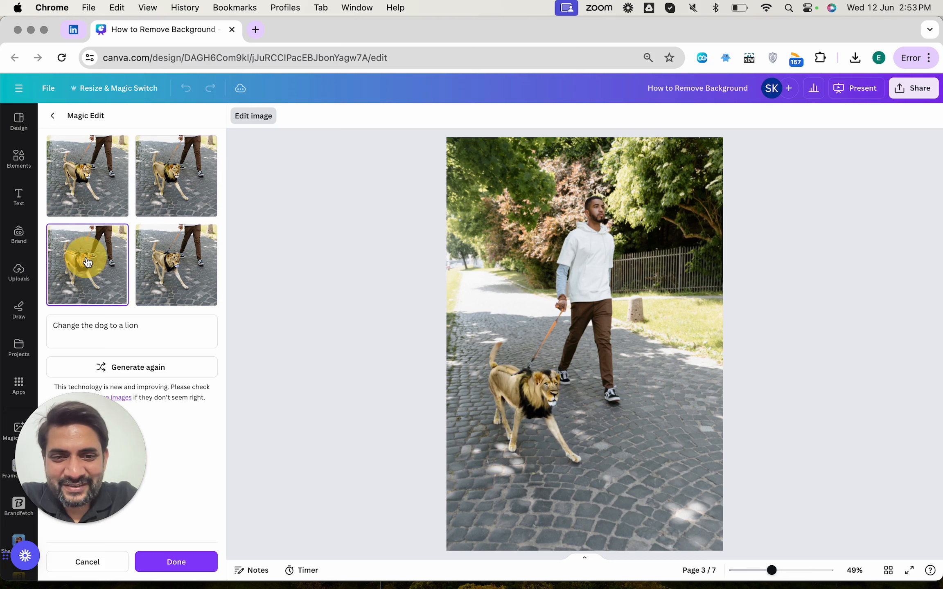
pyautogui.click(146, 261)
pyautogui.click(144, 204)
pyautogui.click(84, 202)
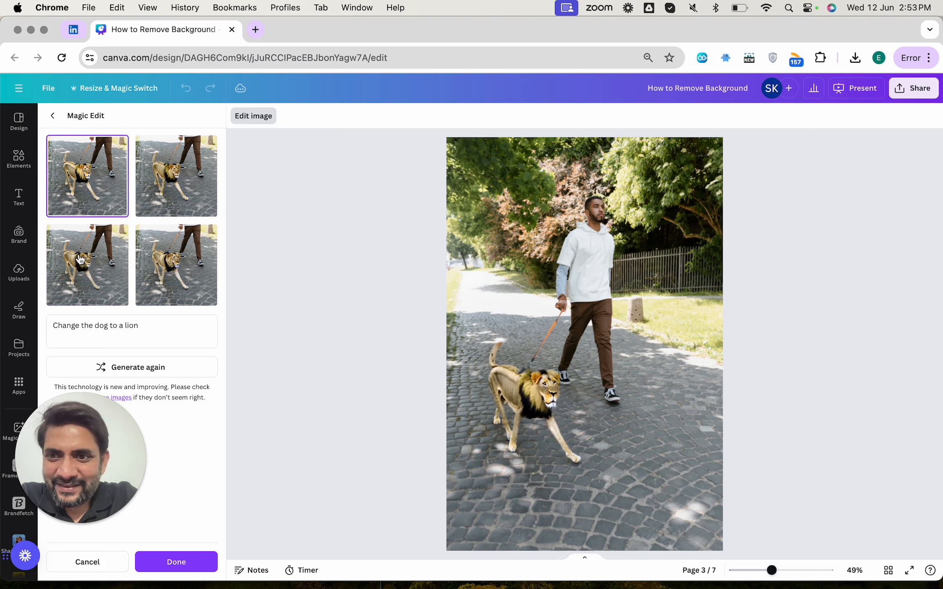
pyautogui.click(80, 260)
pyautogui.click(164, 265)
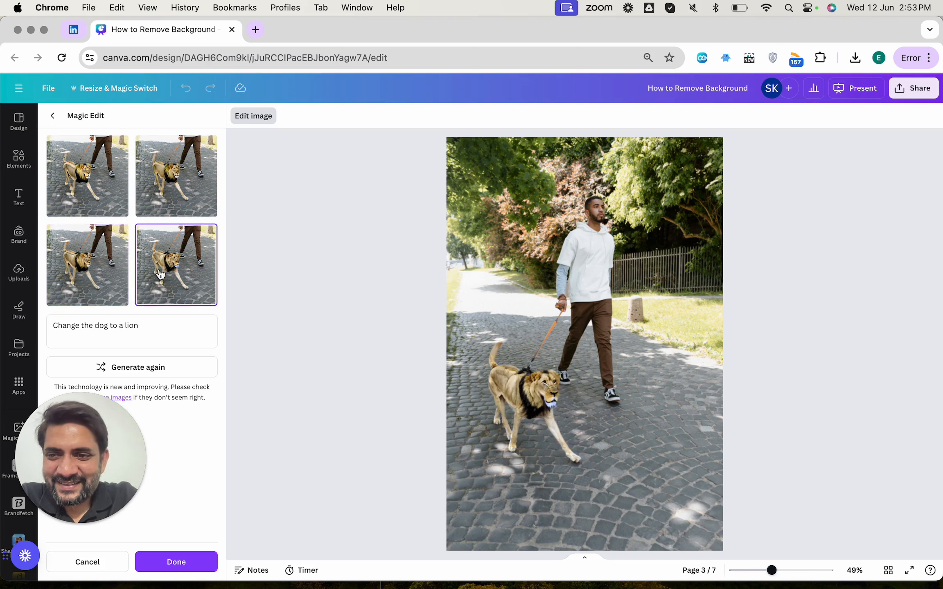
# Step: Rewrite the prompt as "Change the dog to a cat", generate again, and apply one of the cat variations
pyautogui.doubleClick(133, 325)
pyautogui.write('cat')
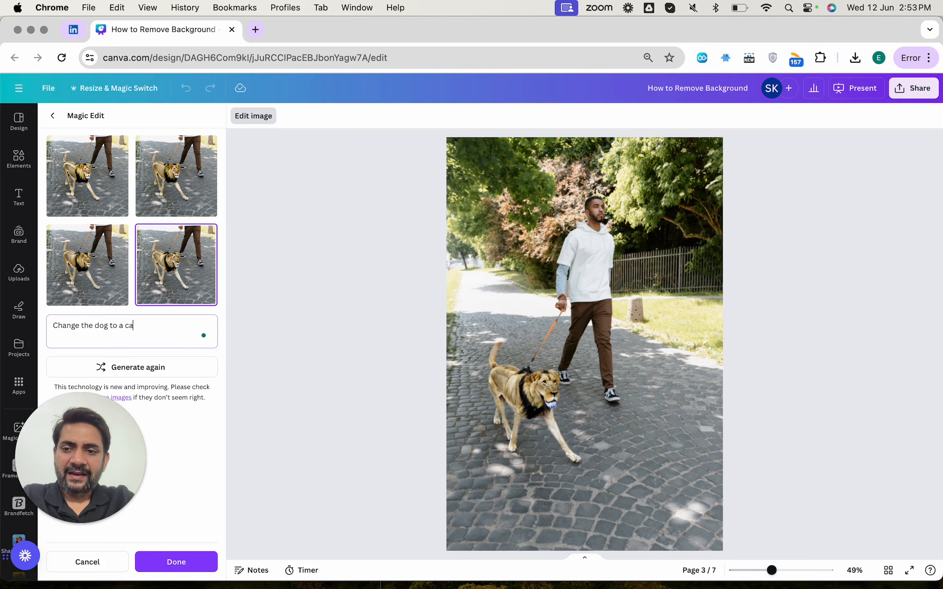
pyautogui.click(133, 368)
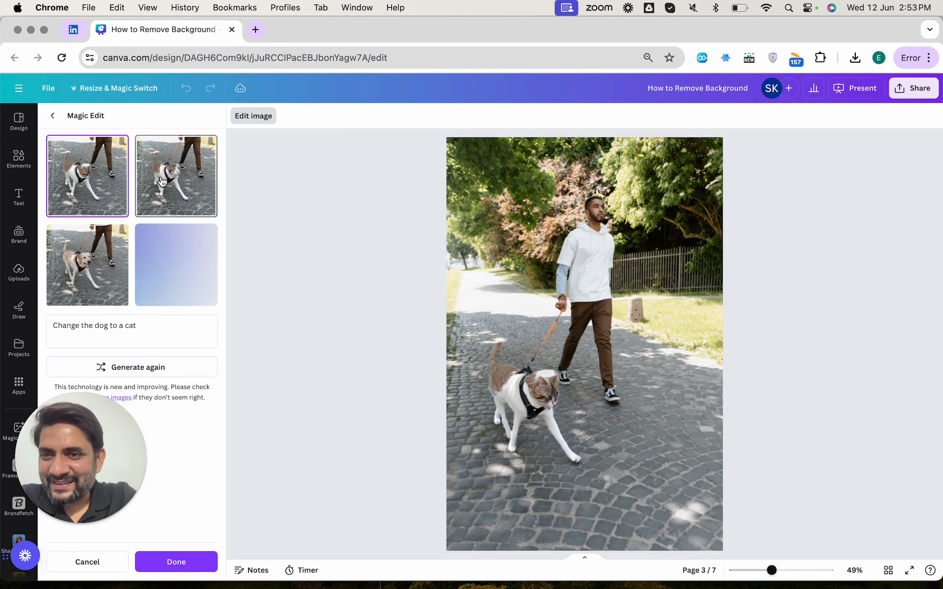
pyautogui.click(163, 181)
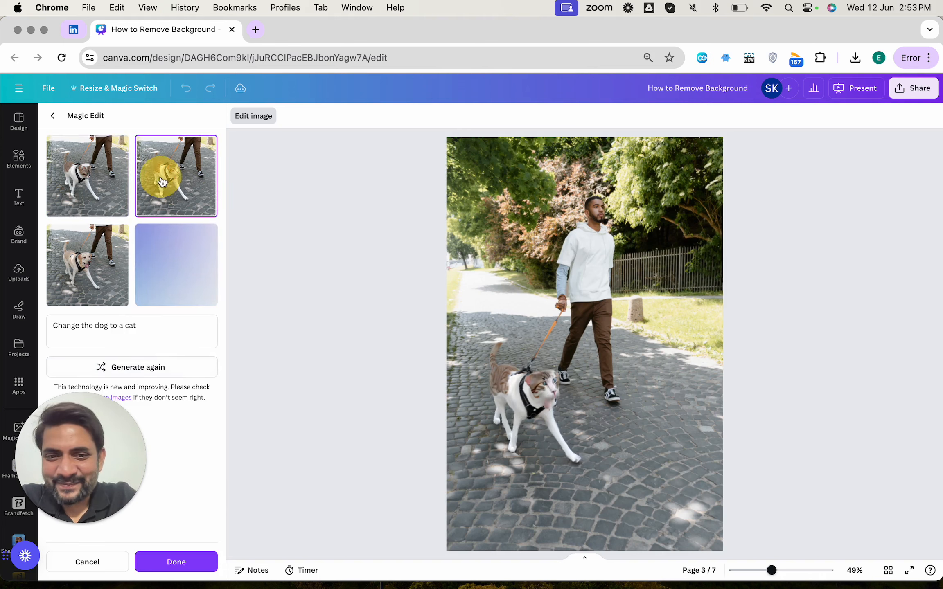
pyautogui.click(170, 564)
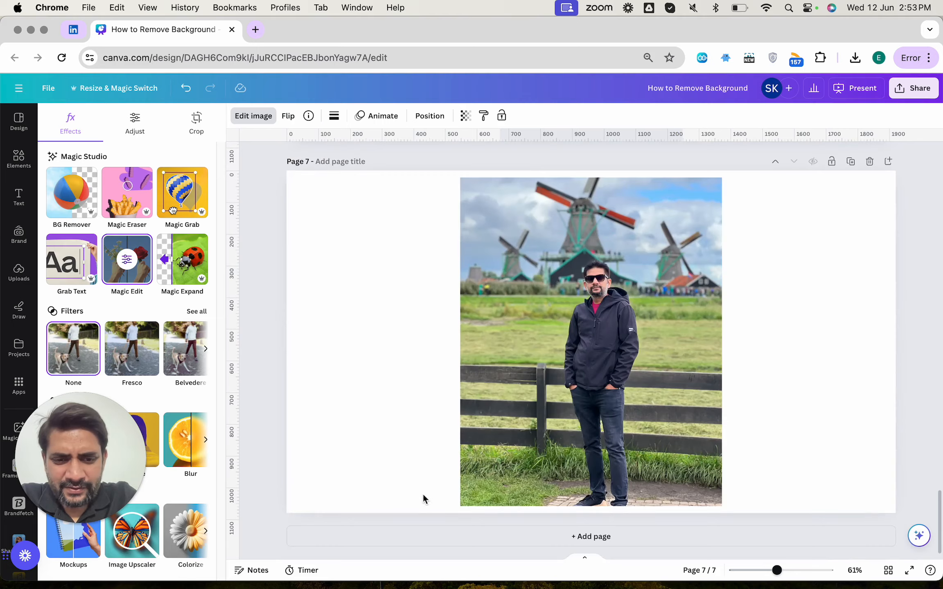
# Step: Add a new page and search the Elements photos for "woman with flower"
pyautogui.click(431, 539)
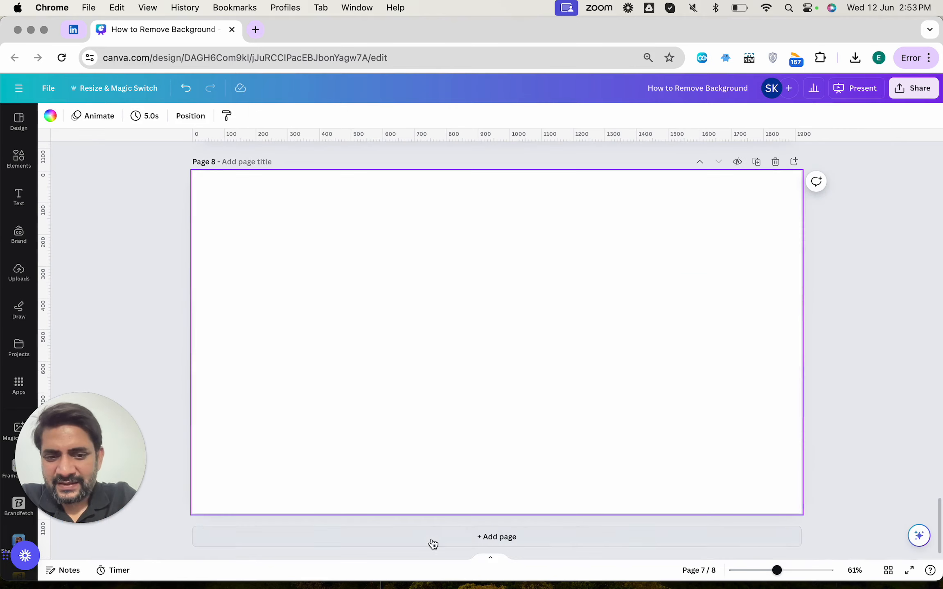
pyautogui.click(19, 159)
pyautogui.click(123, 122)
pyautogui.write('woman with flower')
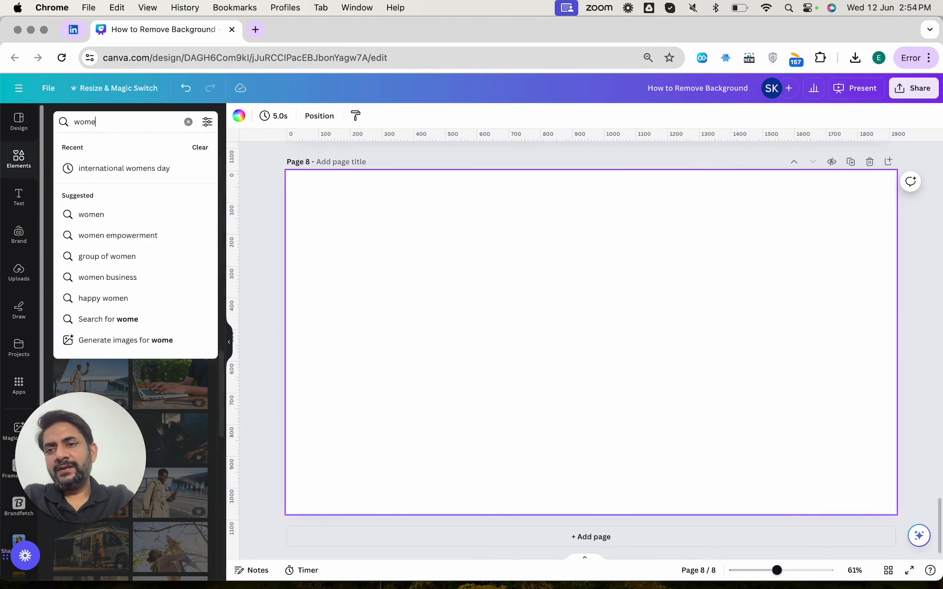
pyautogui.press('Return')
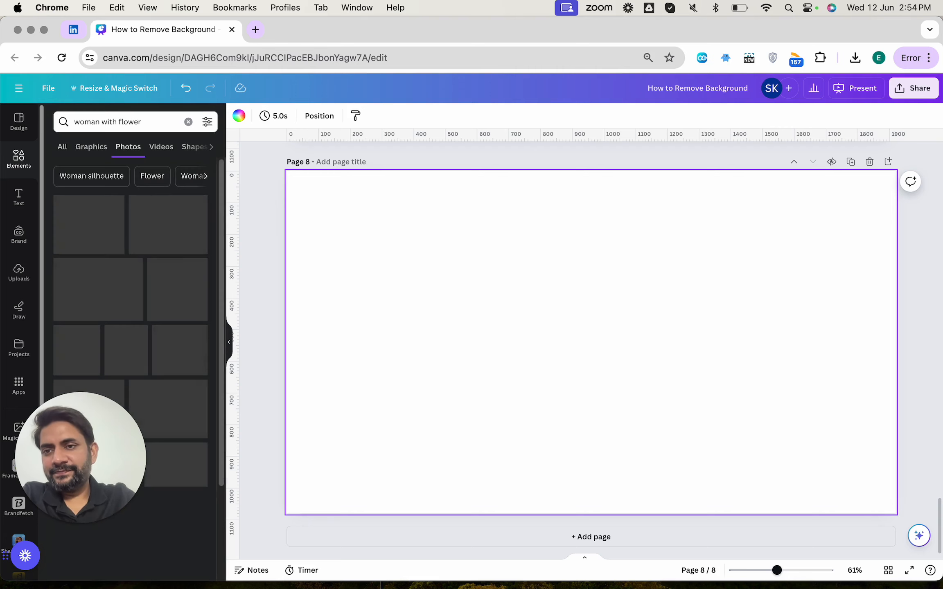
# Step: Add the photo of a woman holding white tulips to the new page
pyautogui.scroll(-10, 157, 252)
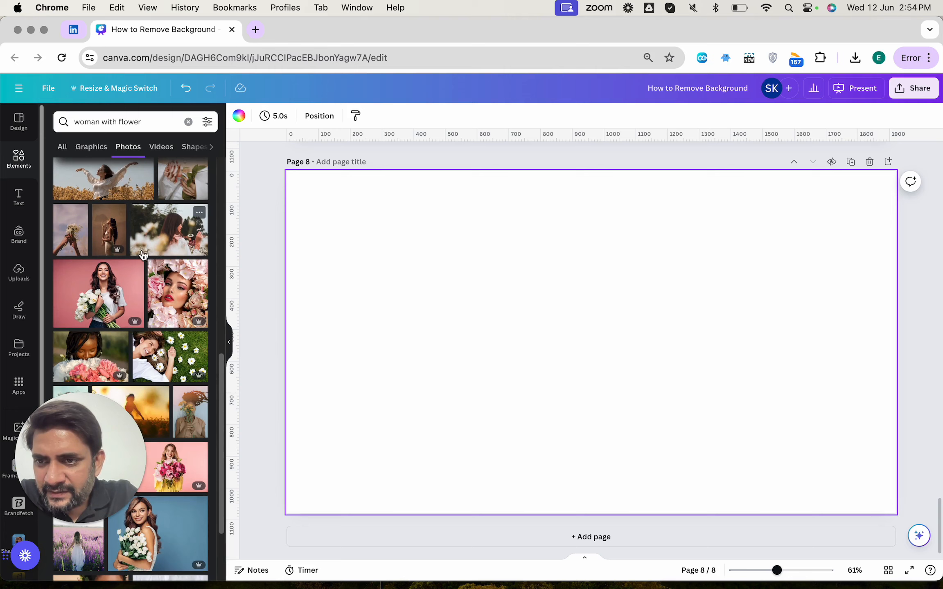
pyautogui.click(69, 245)
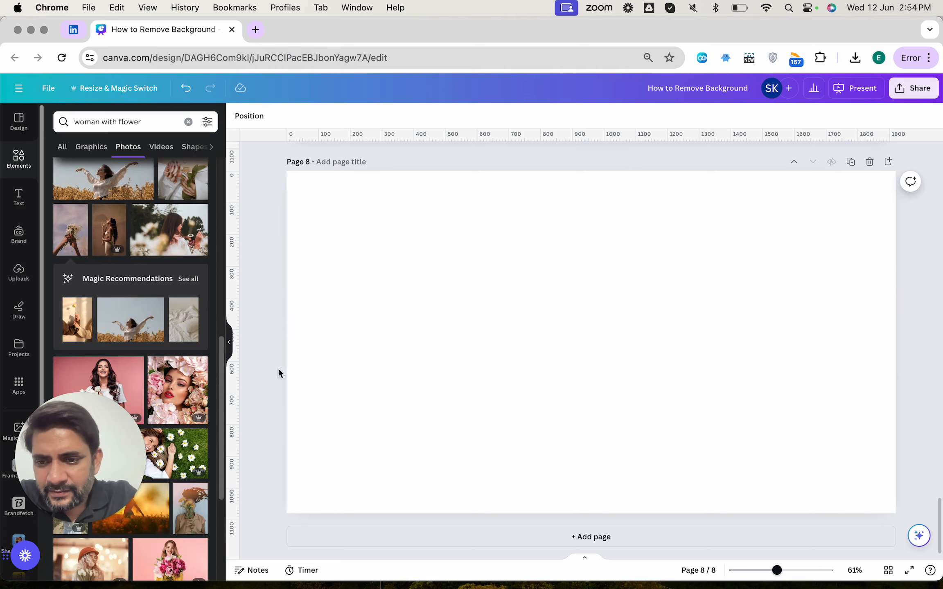
pyautogui.scroll(-8, 200, 428)
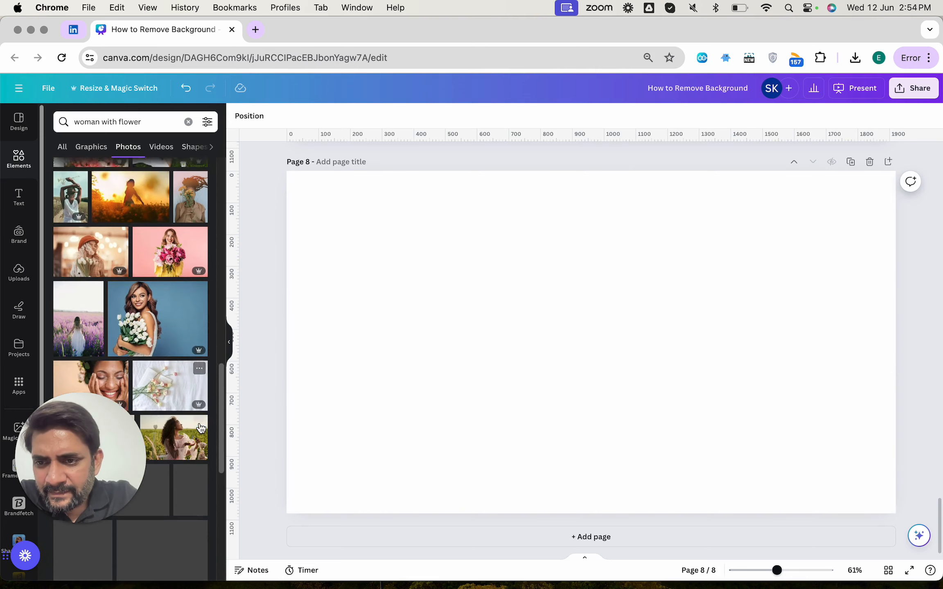
pyautogui.click(152, 329)
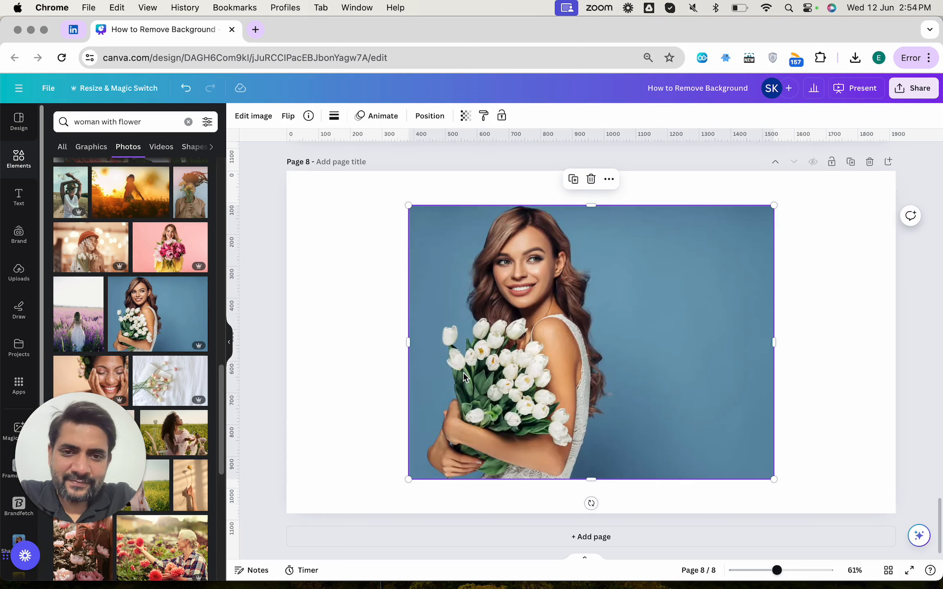
# Step: Open Magic Edit on the woman's photo and switch to Click selection mode
pyautogui.click(256, 116)
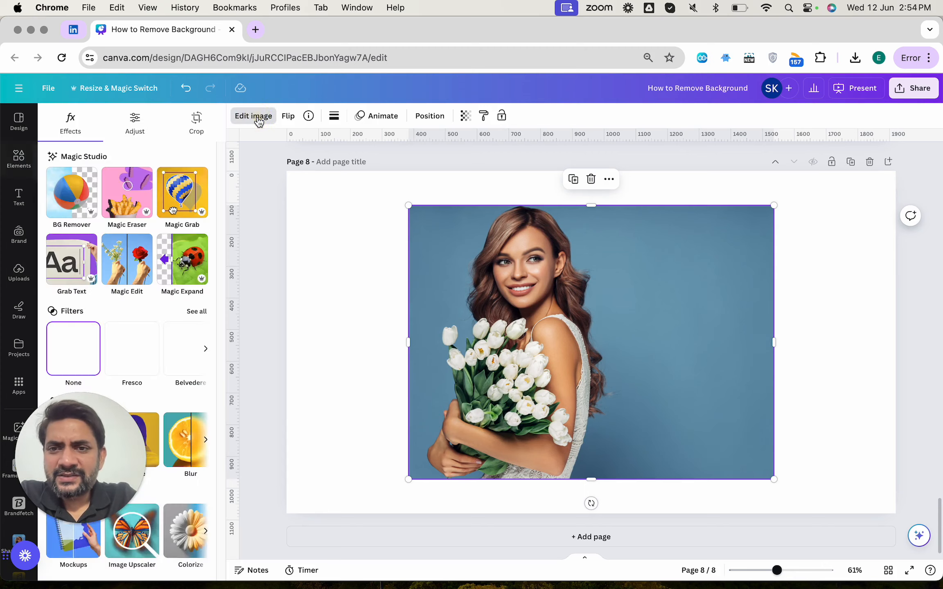
pyautogui.click(141, 265)
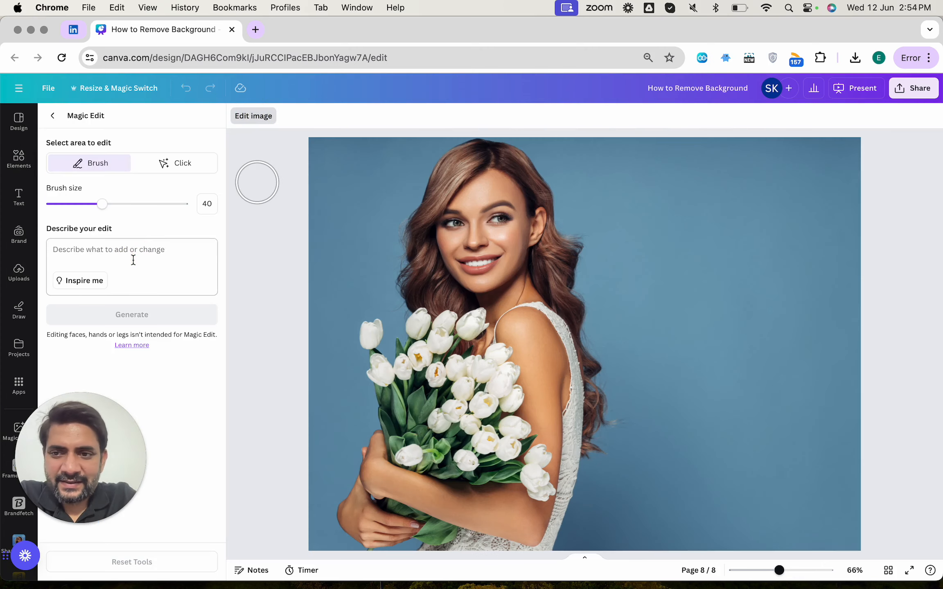
pyautogui.click(174, 164)
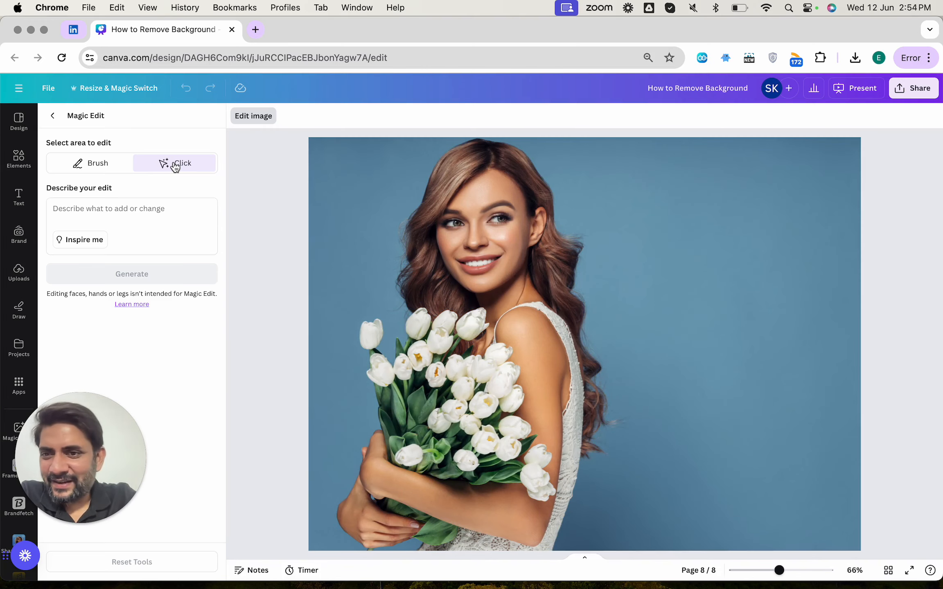
# Step: Describe the edit as "Change the white flowers to an award", select the bouquet of white tulips, and generate
pyautogui.click(139, 208)
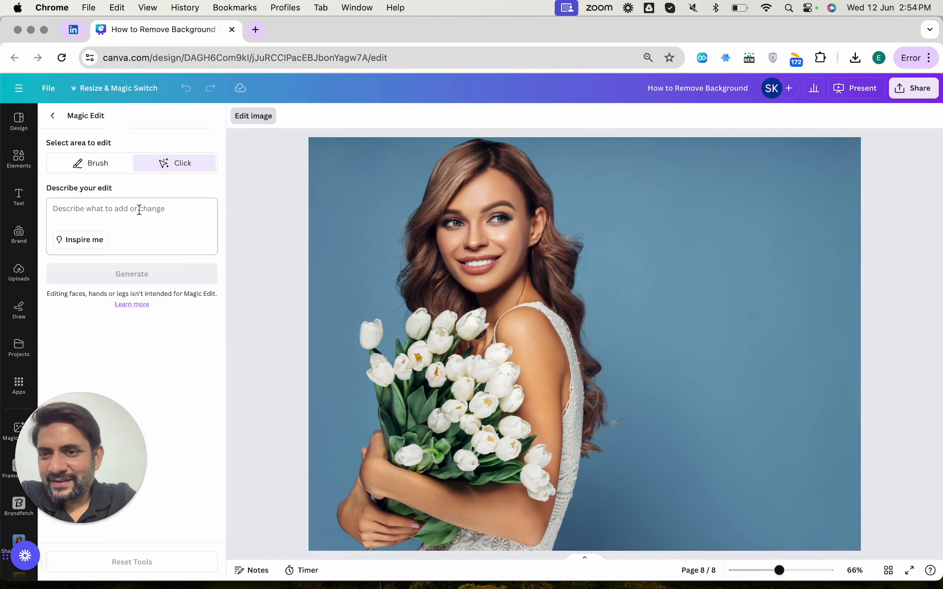
pyautogui.write('Change the white flowers to')
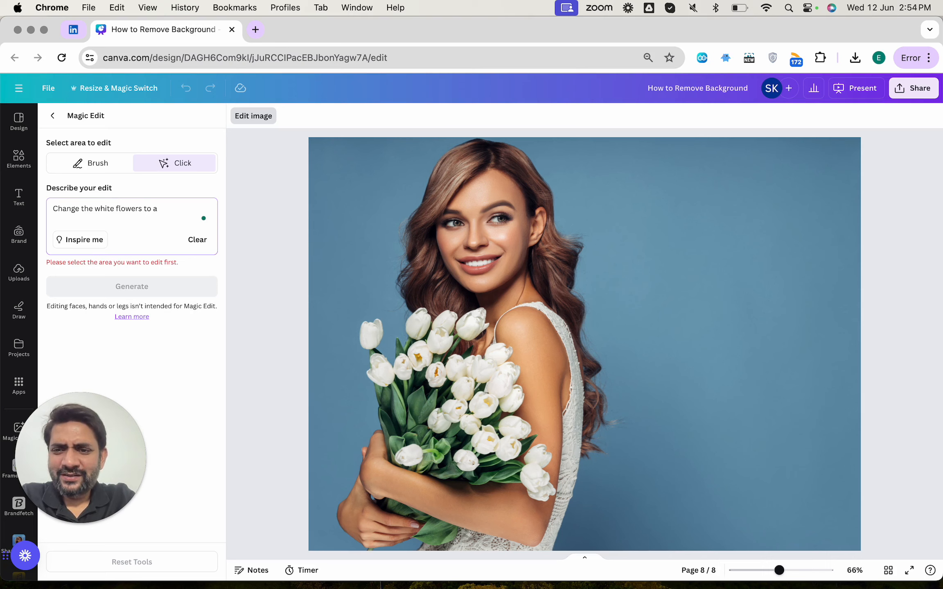
pyautogui.write('award')
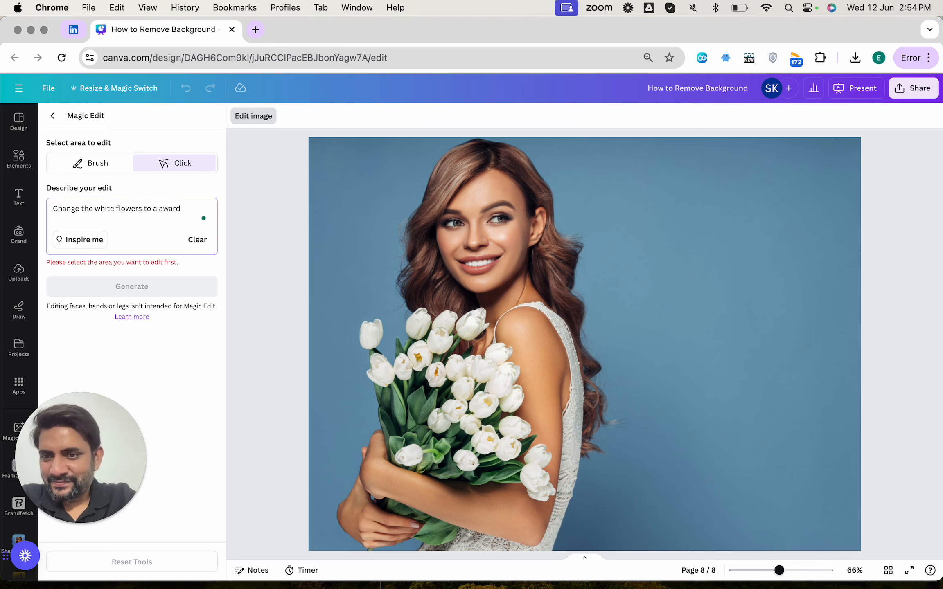
pyautogui.click(430, 369)
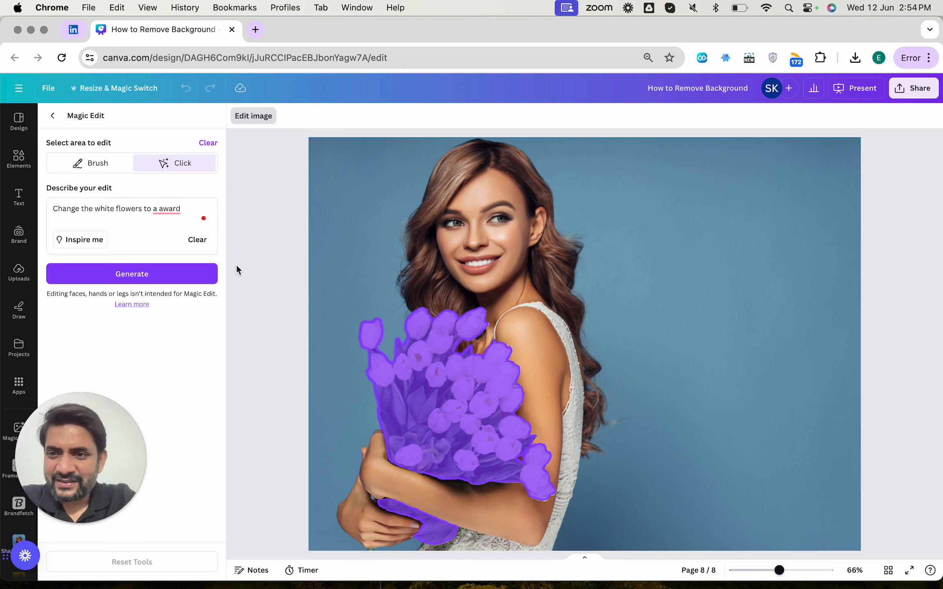
pyautogui.click(171, 209)
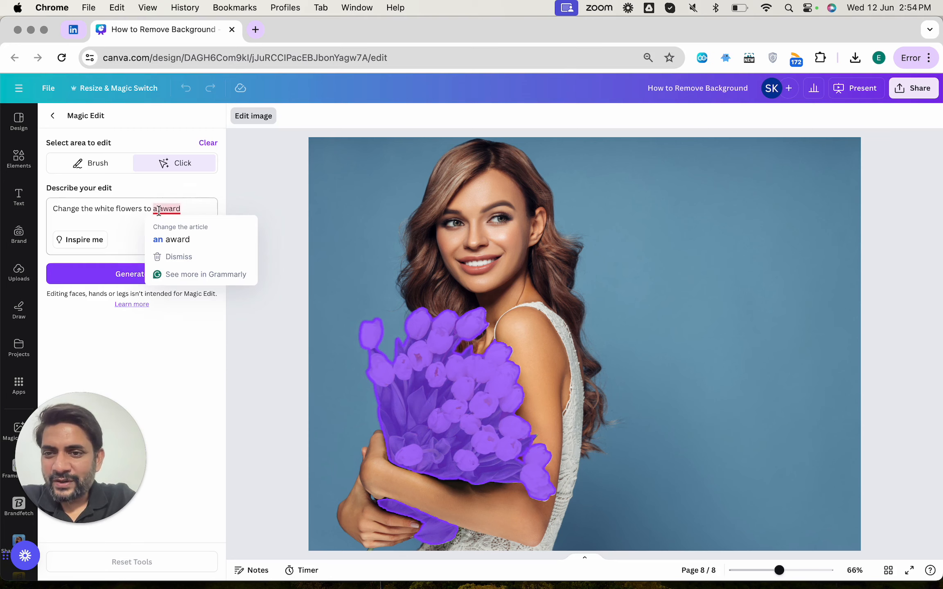
pyautogui.click(168, 237)
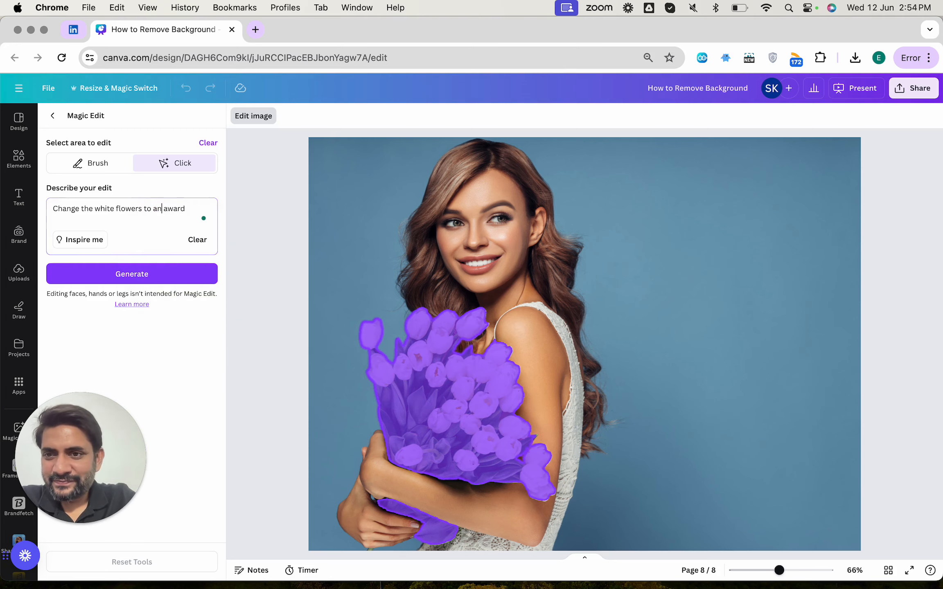
pyautogui.click(147, 275)
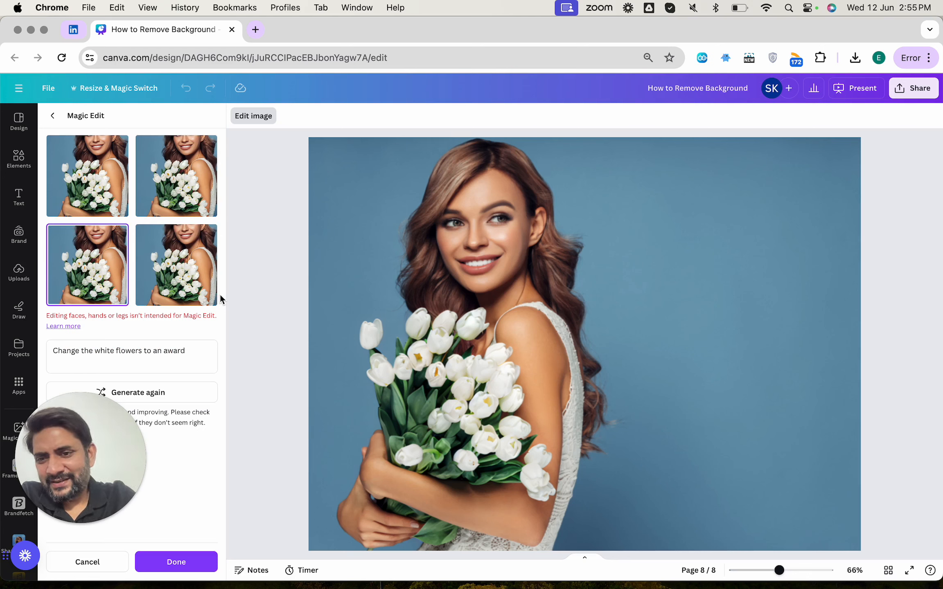
# Step: Rewrite the prompt as "Award", generate the flower edit again, and preview the award variations
pyautogui.click(145, 352)
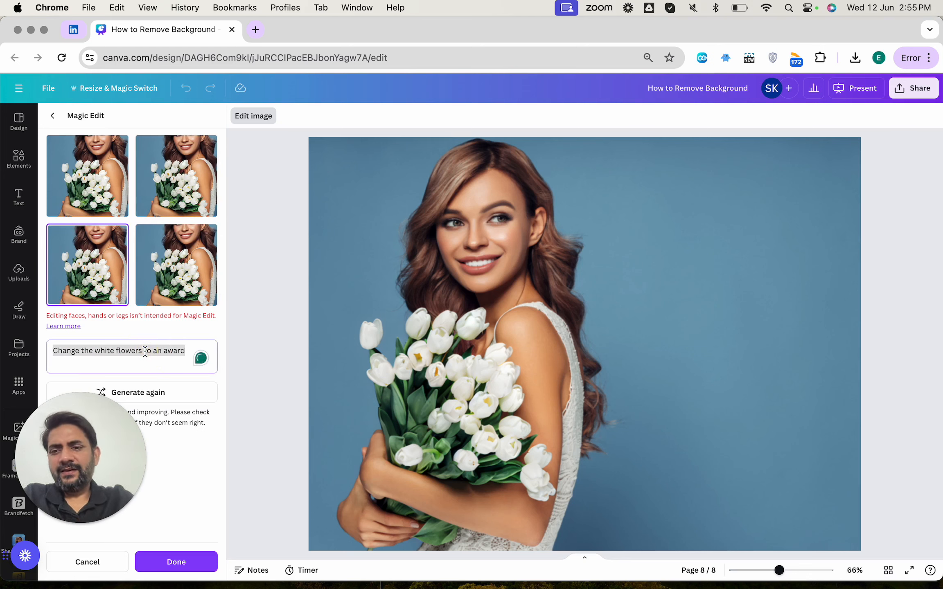
pyautogui.write('Add')
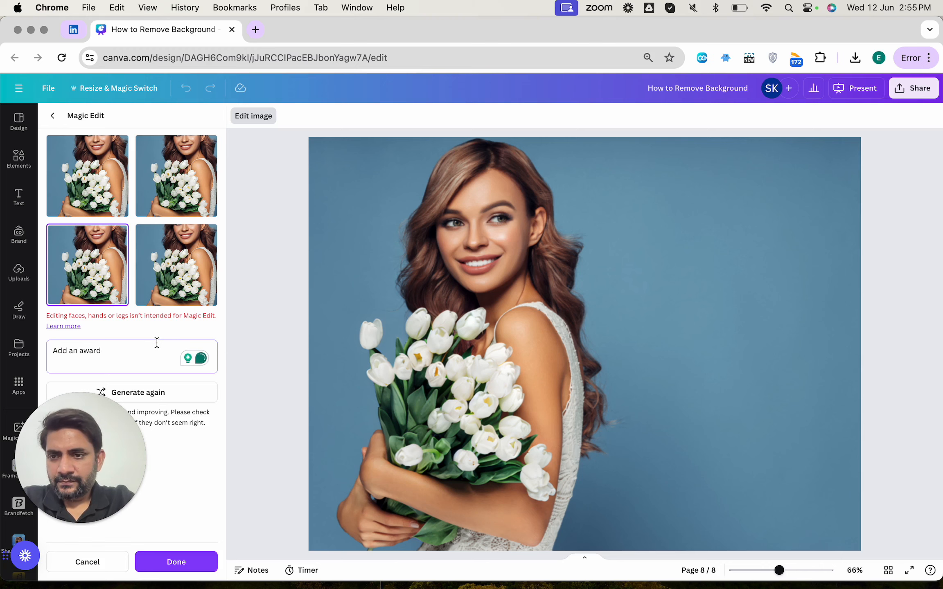
pyautogui.click(88, 563)
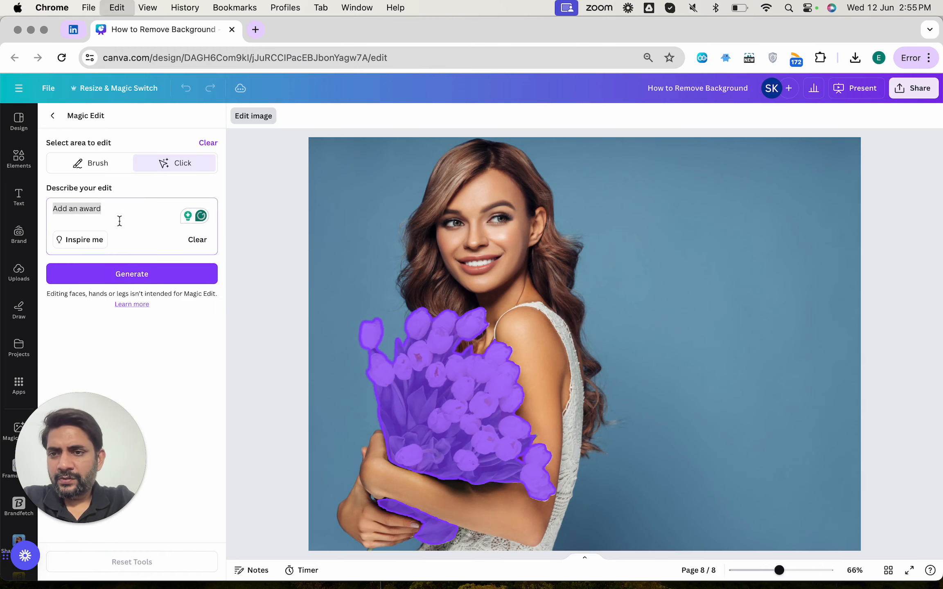
pyautogui.click(128, 273)
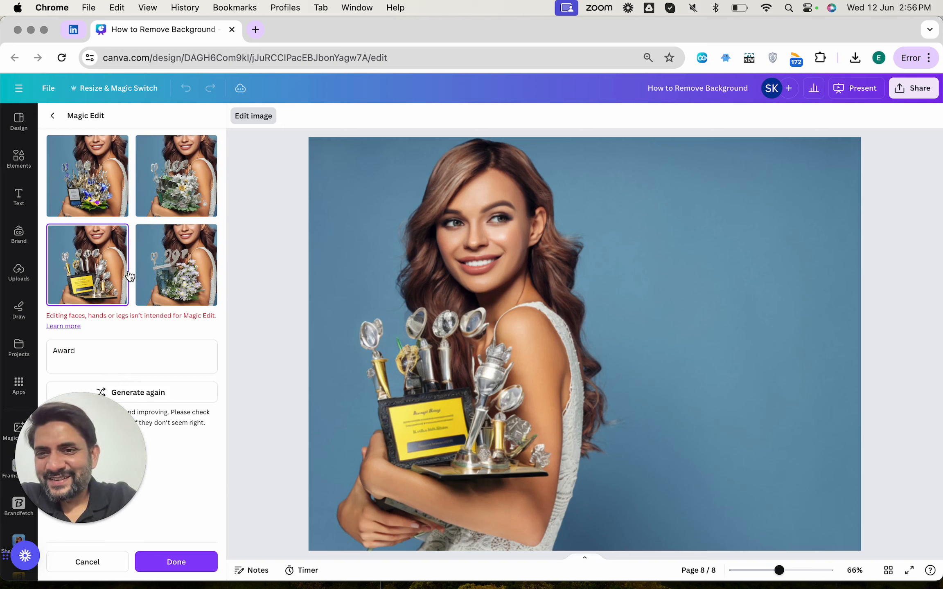
pyautogui.click(111, 205)
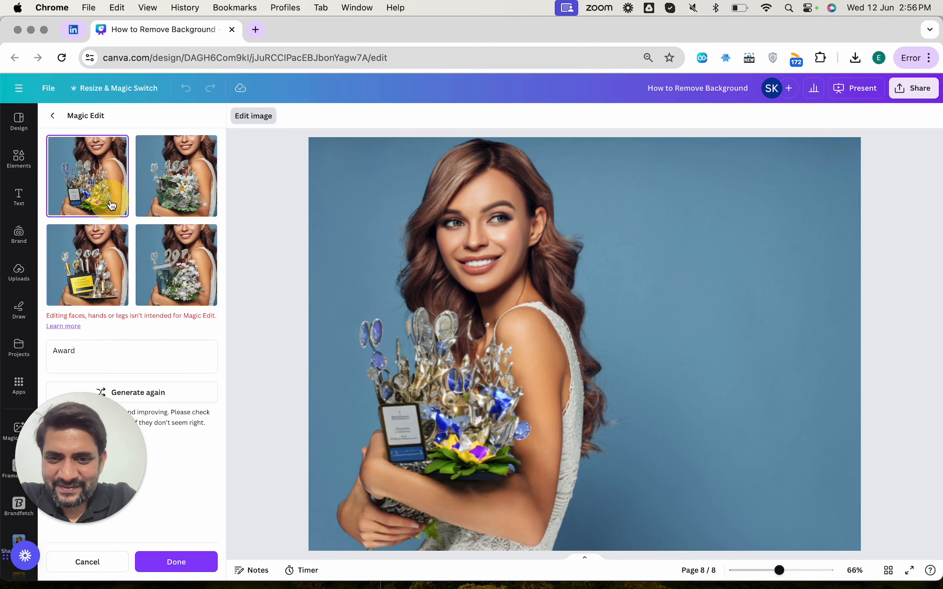
pyautogui.click(155, 191)
pyautogui.click(157, 236)
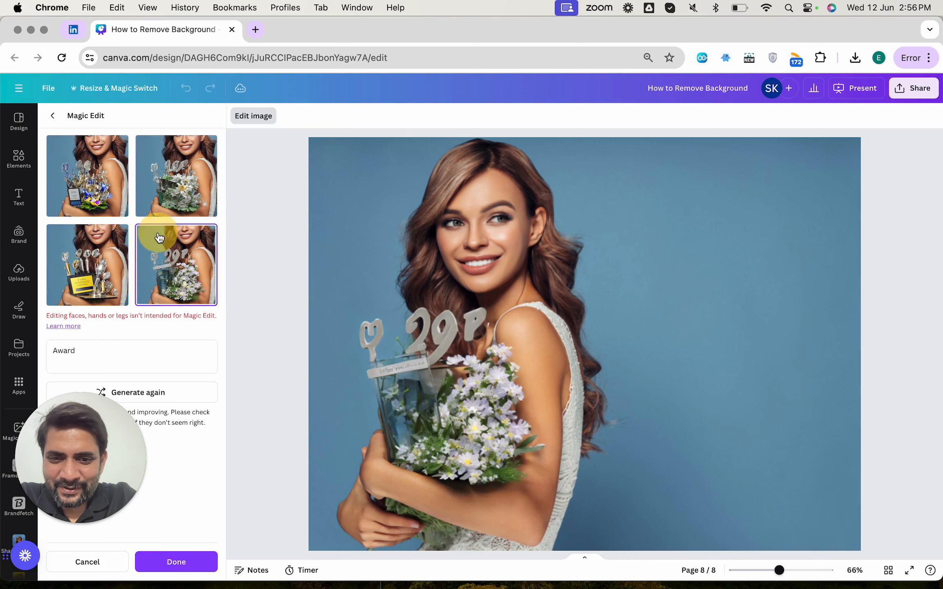
pyautogui.click(103, 242)
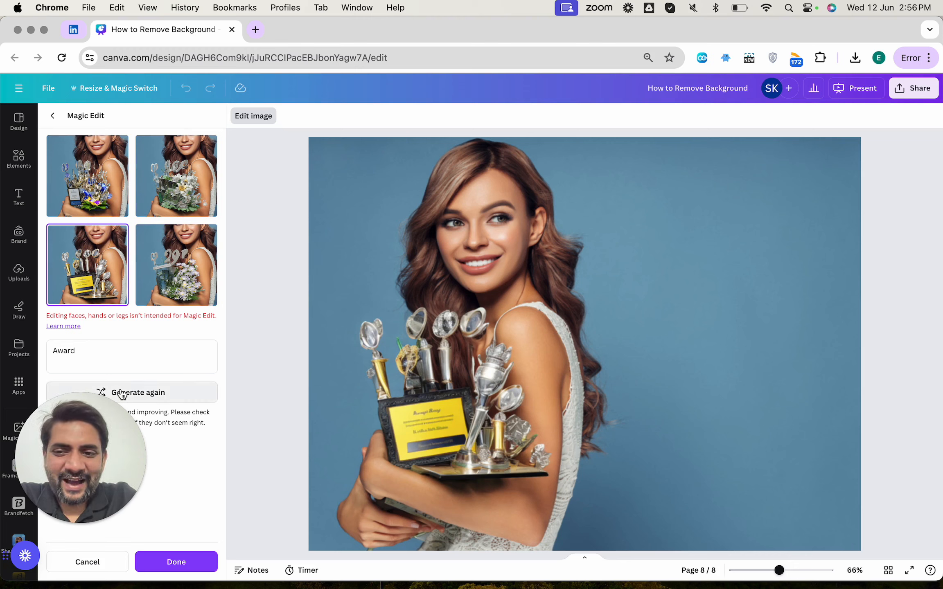
# Step: Replace the prompt with "cat" and generate new variations for the bouquet
pyautogui.doubleClick(92, 350)
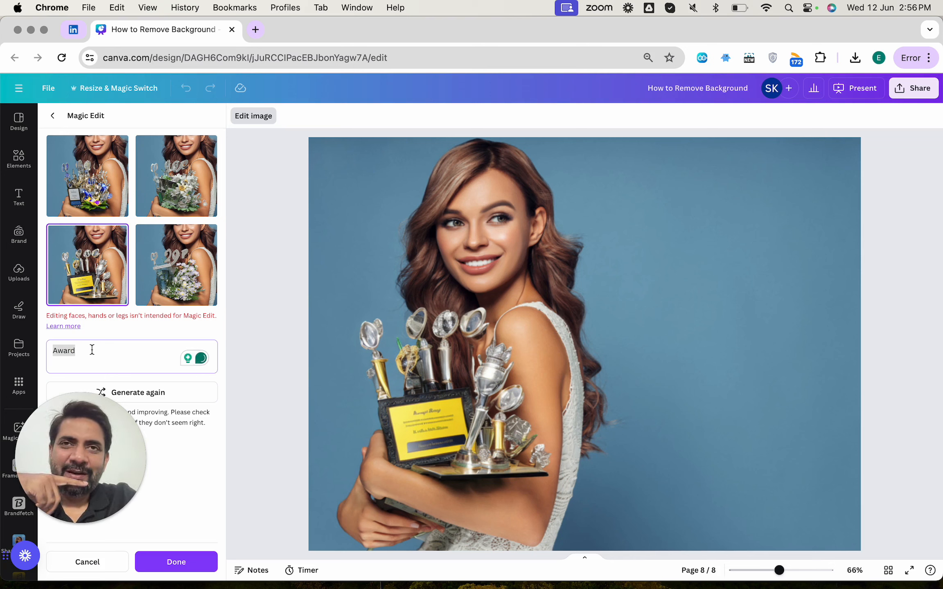
pyautogui.write('hold')
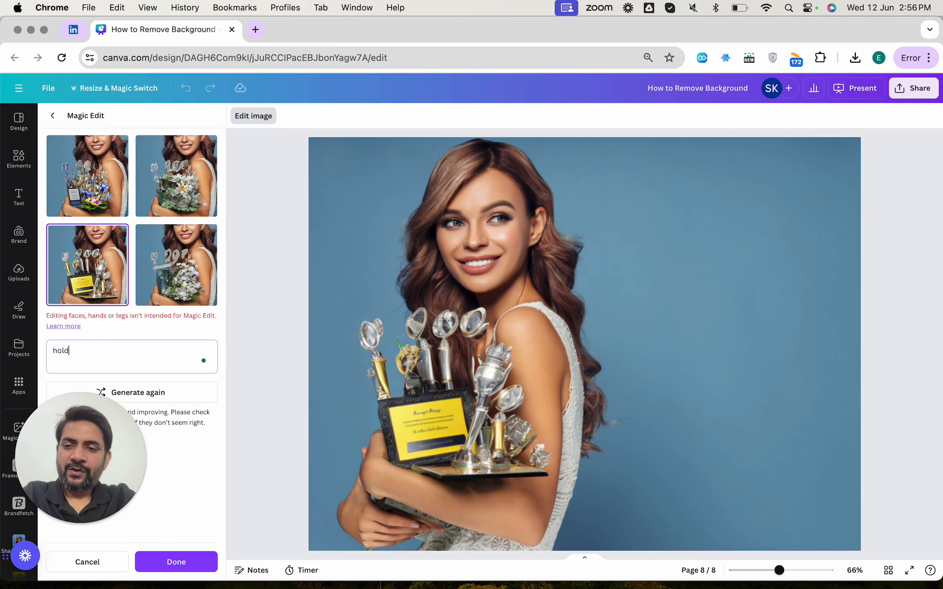
pyautogui.write('cat')
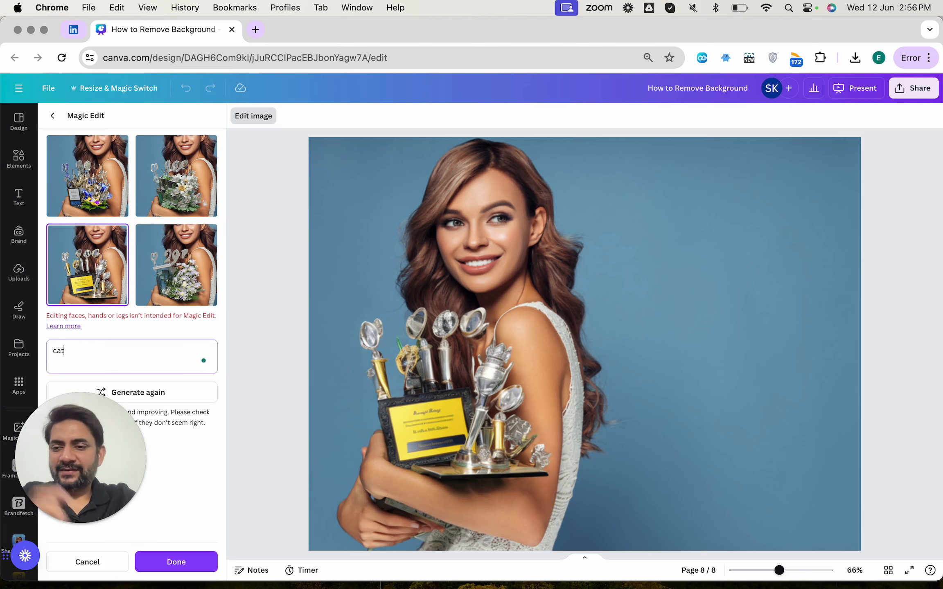
pyautogui.click(176, 395)
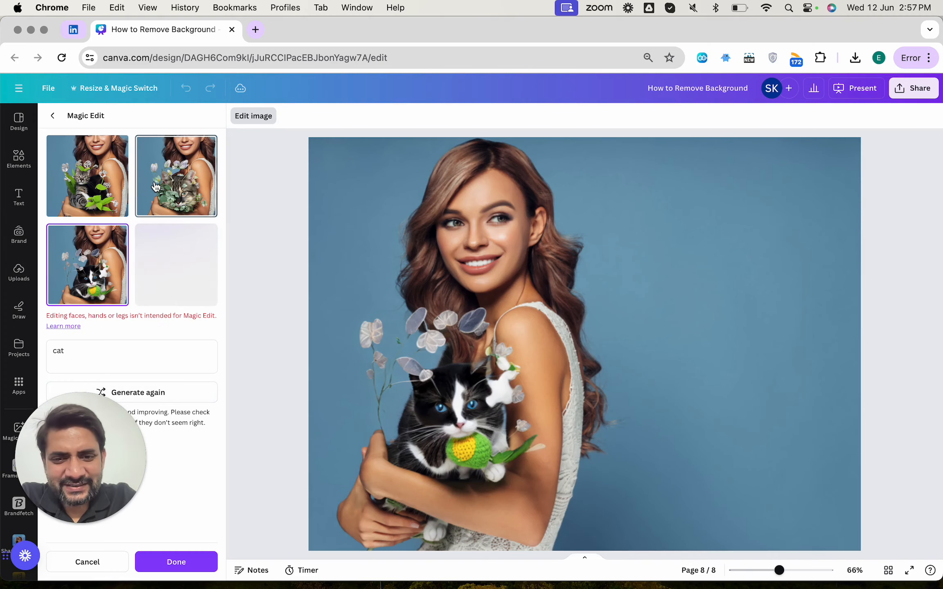
# Step: Compare the cat variations and apply the one with a tabby cat among green leaves
pyautogui.click(107, 211)
pyautogui.click(111, 288)
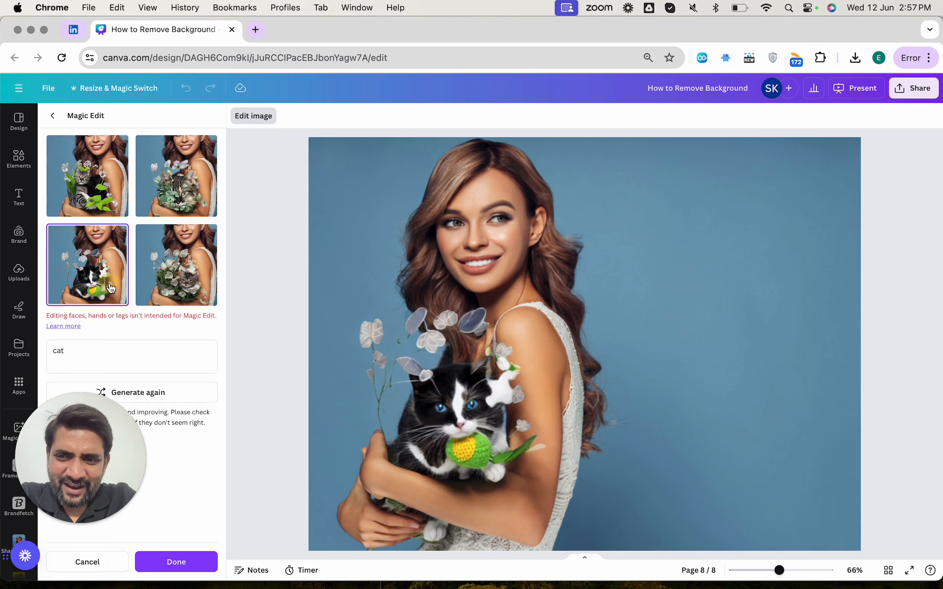
pyautogui.click(164, 282)
pyautogui.click(168, 199)
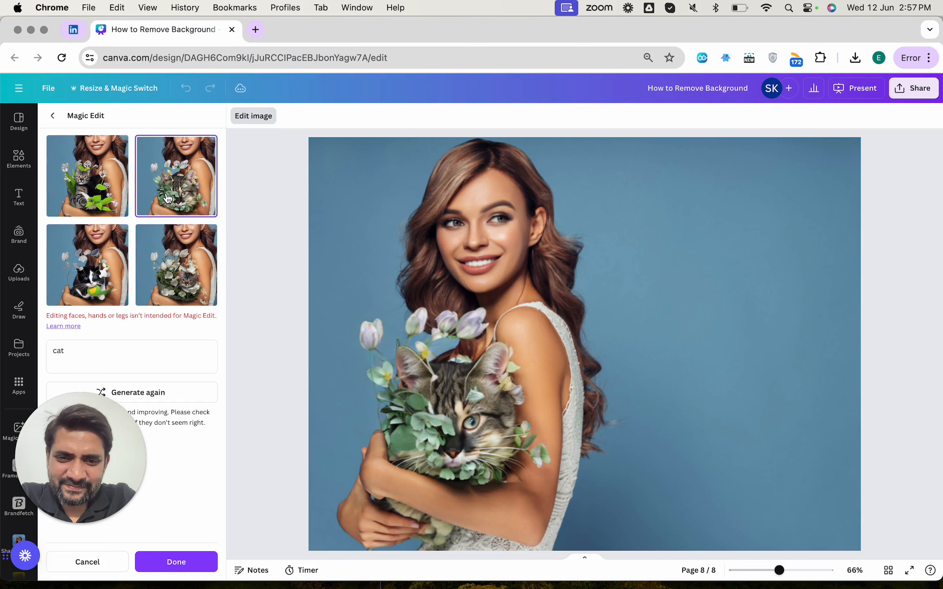
pyautogui.click(100, 191)
pyautogui.click(100, 271)
pyautogui.click(152, 270)
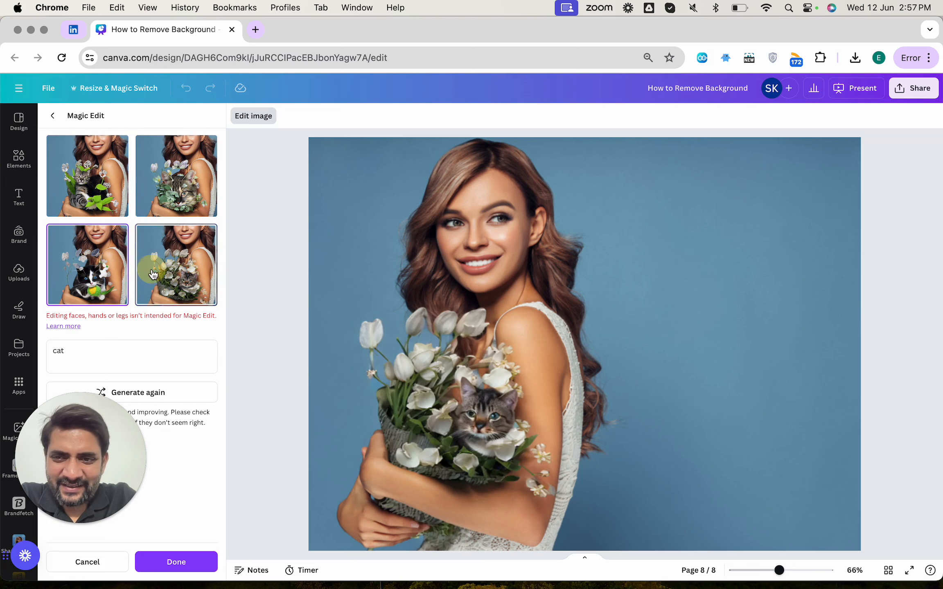
pyautogui.click(102, 272)
pyautogui.click(103, 201)
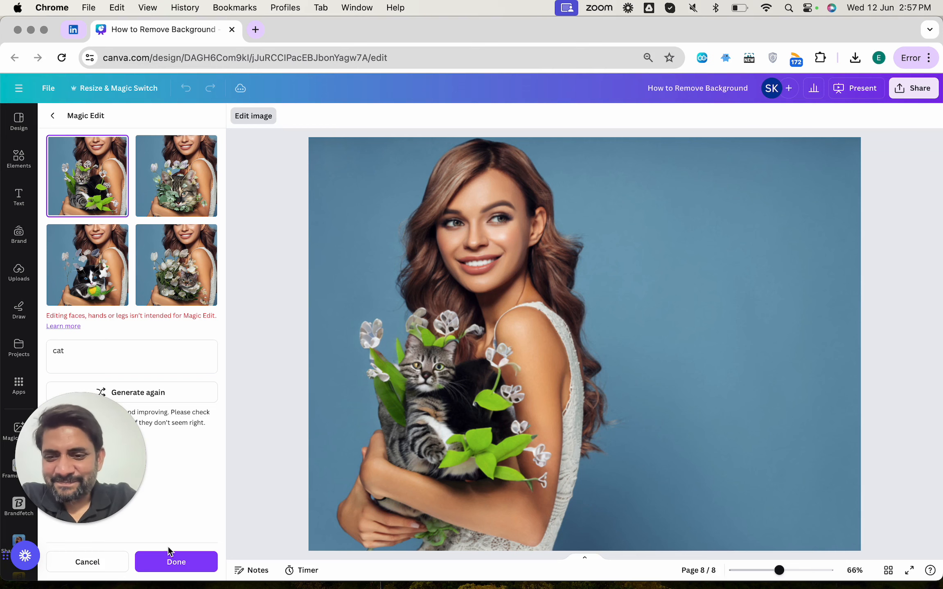
pyautogui.click(167, 560)
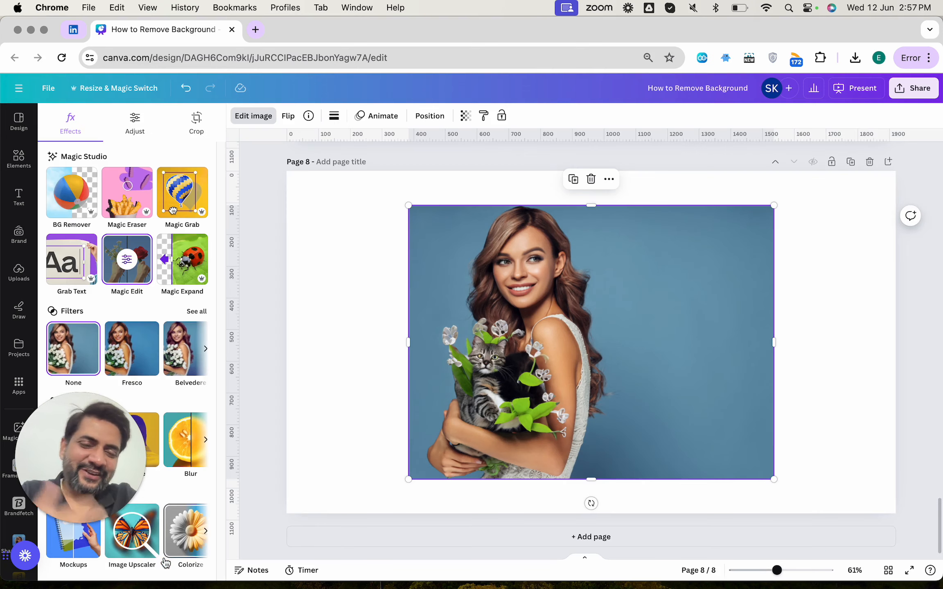